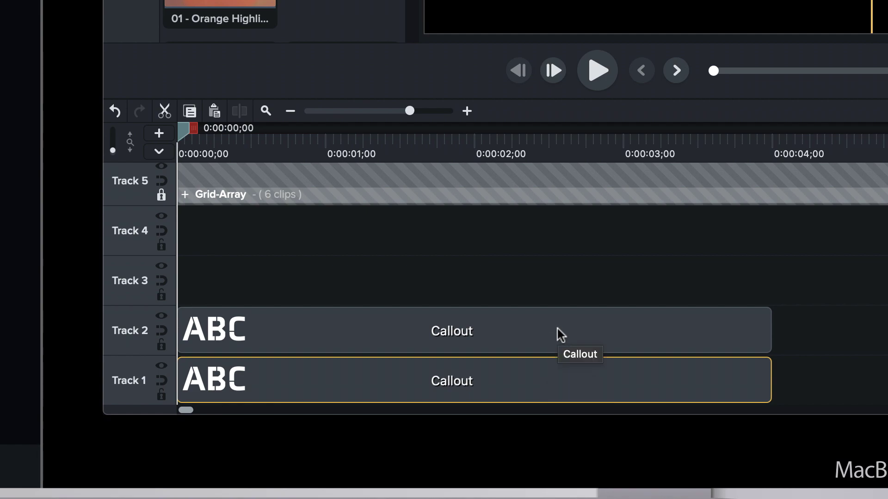
- Right-align the Track 2 ABC callout's text and drag it left, just beside the first ABC
click(559, 331)
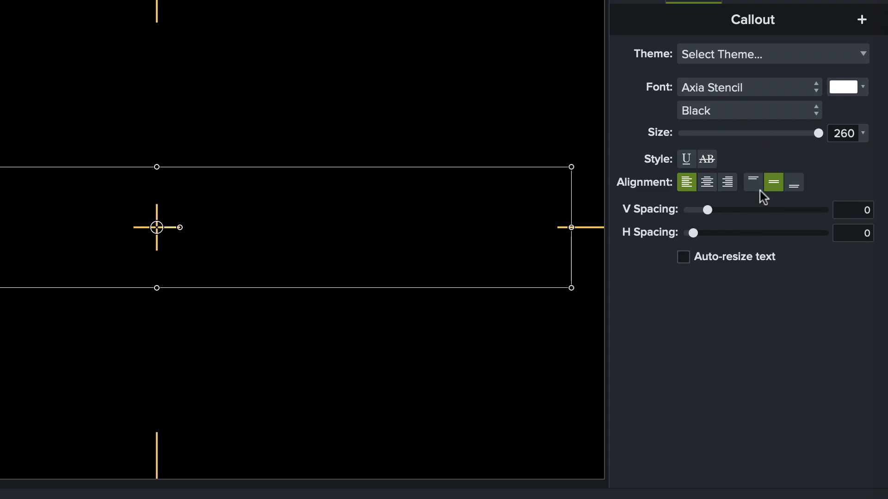
click(728, 183)
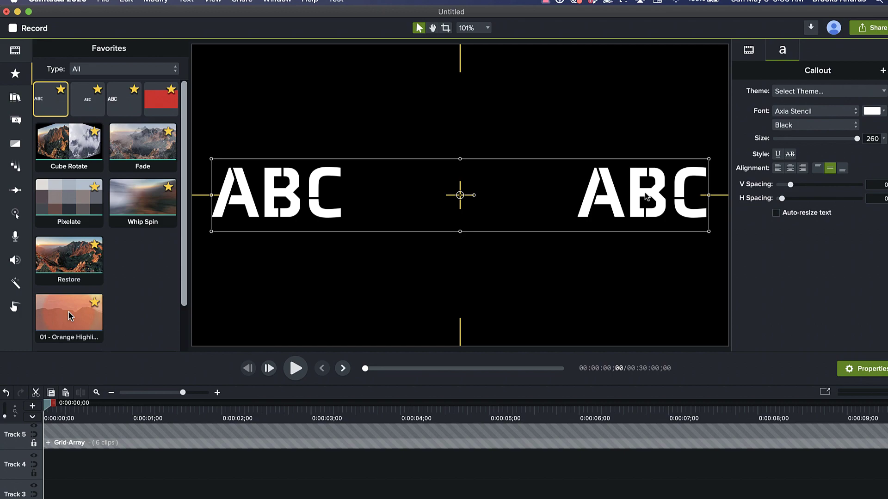
drag(646, 197, 397, 190)
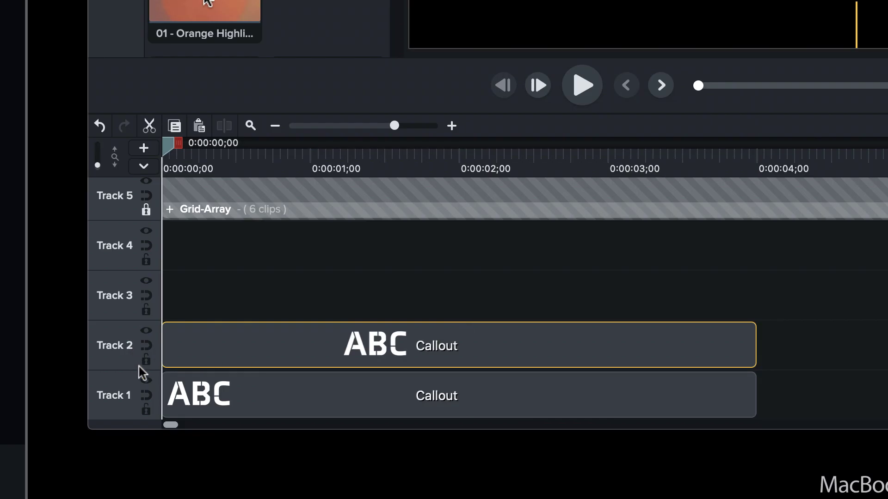
click(263, 392)
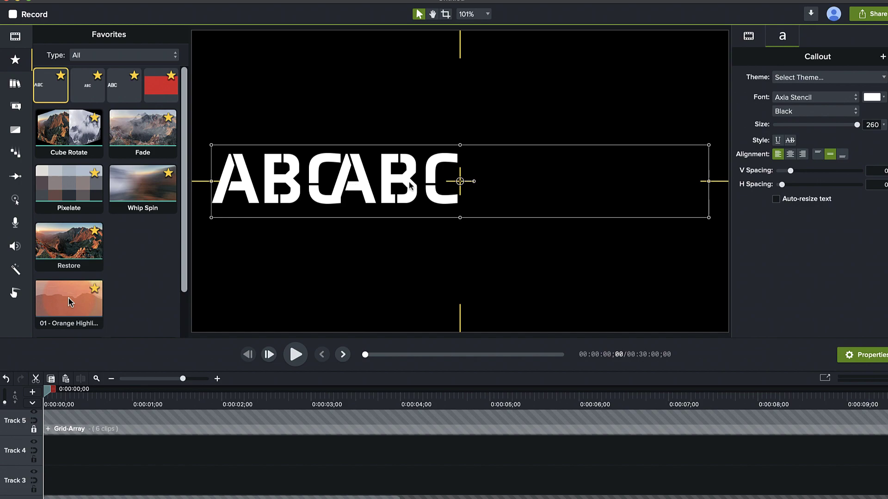
- Place the two callouts side by side and replace their text with CAMT and ASIA
drag(460, 181, 707, 179)
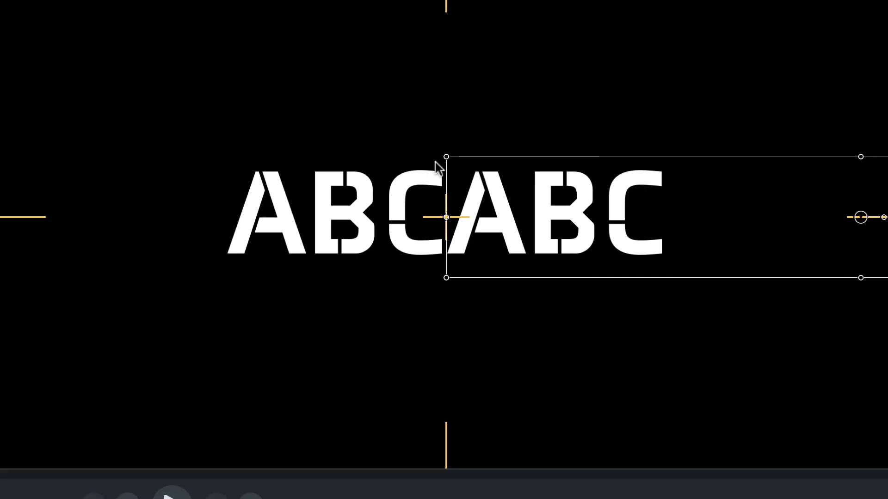
click(358, 219)
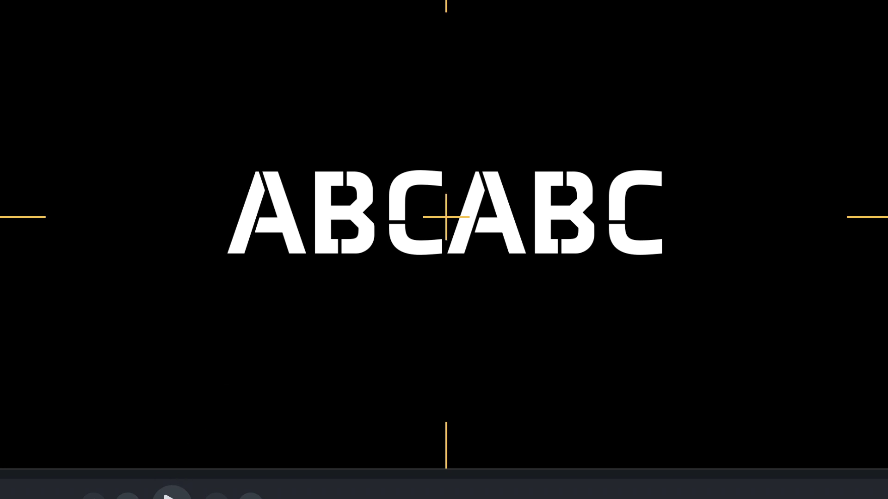
click(328, 213)
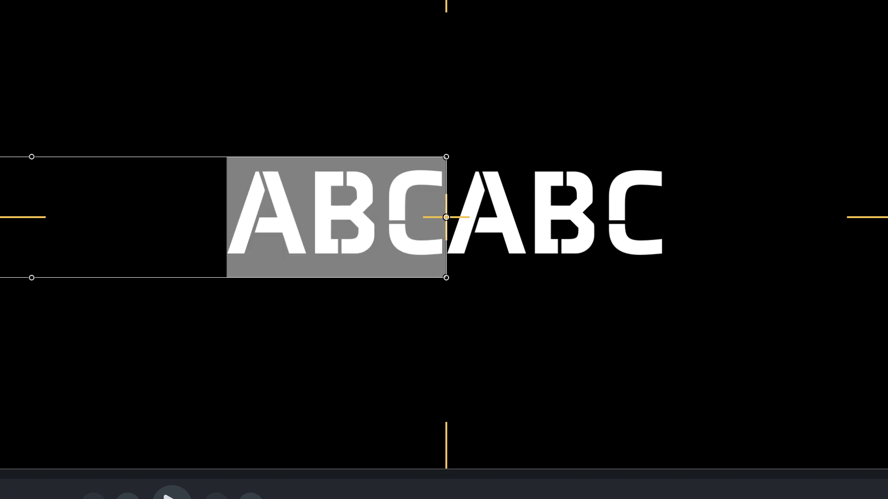
text(CAMT)
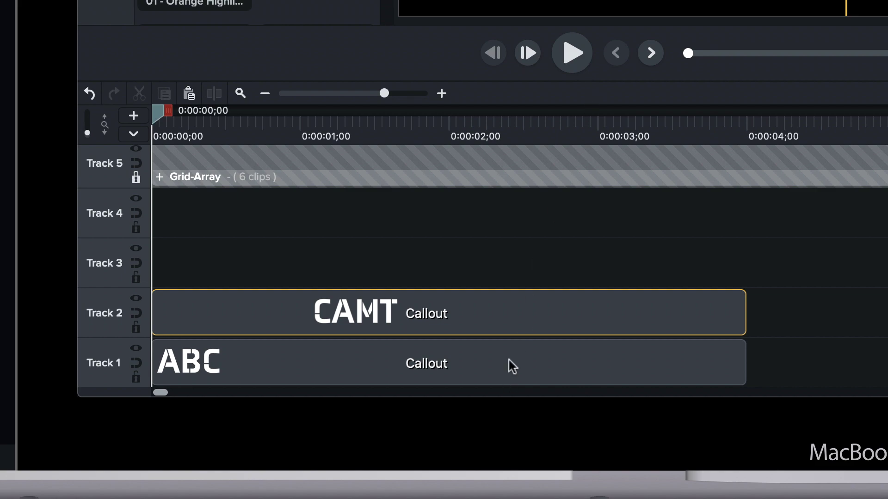
click(511, 360)
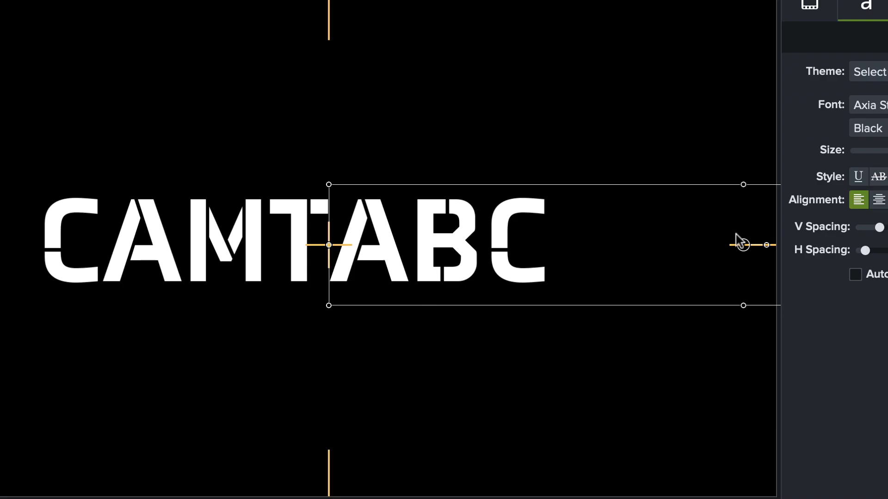
double_click(742, 243)
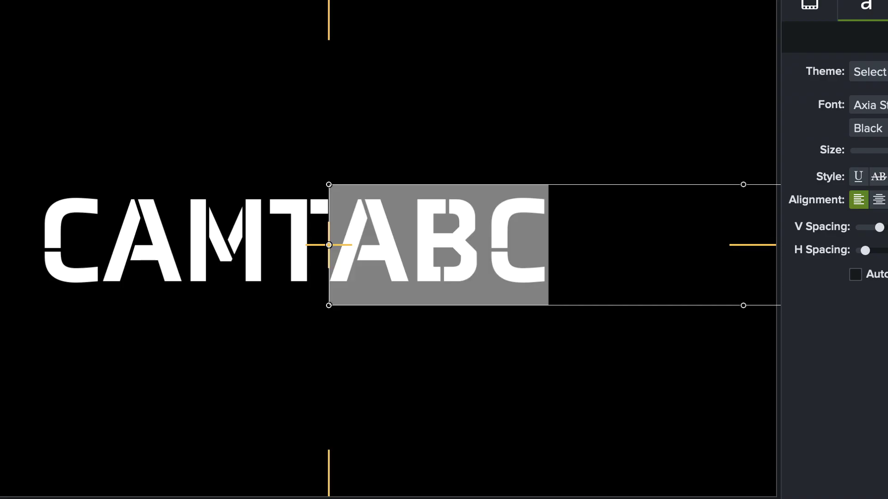
text(ASIA)
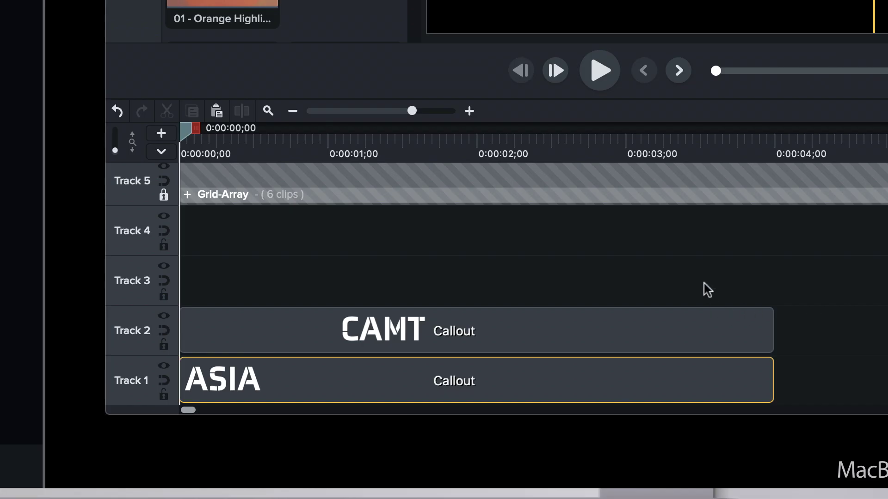
click(693, 267)
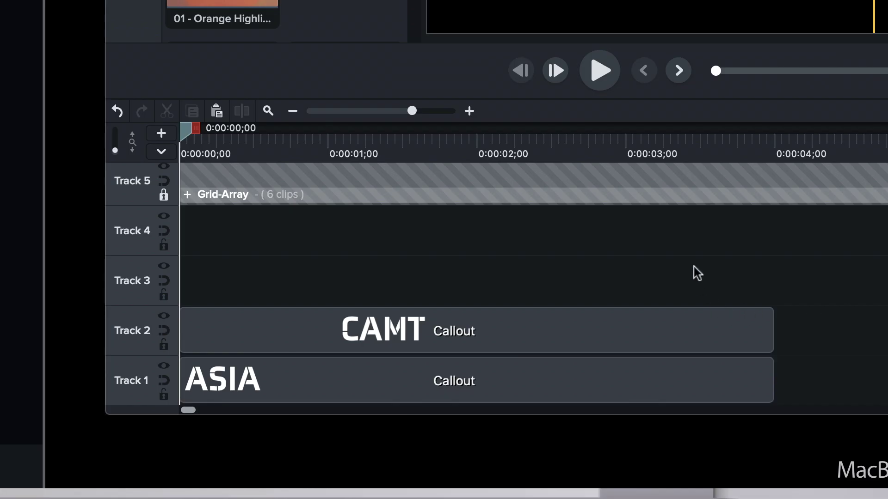
- Change the CAMT callout's font colour to the green theme colour
click(502, 340)
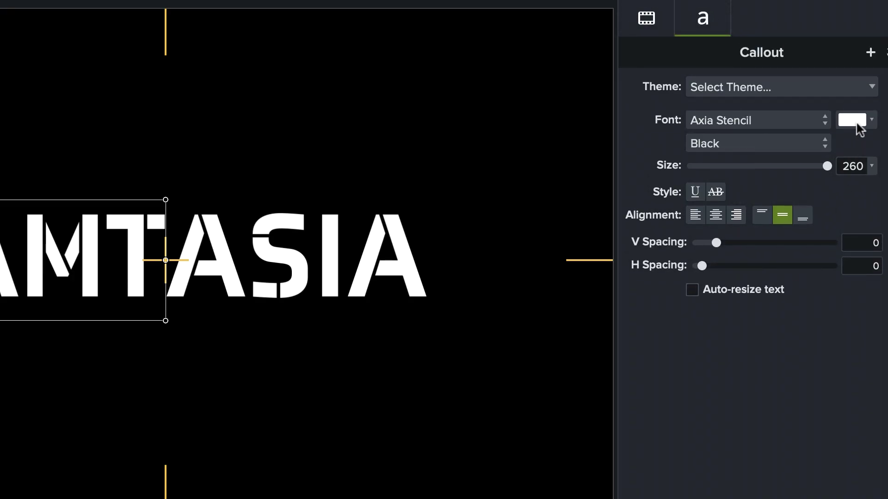
click(856, 121)
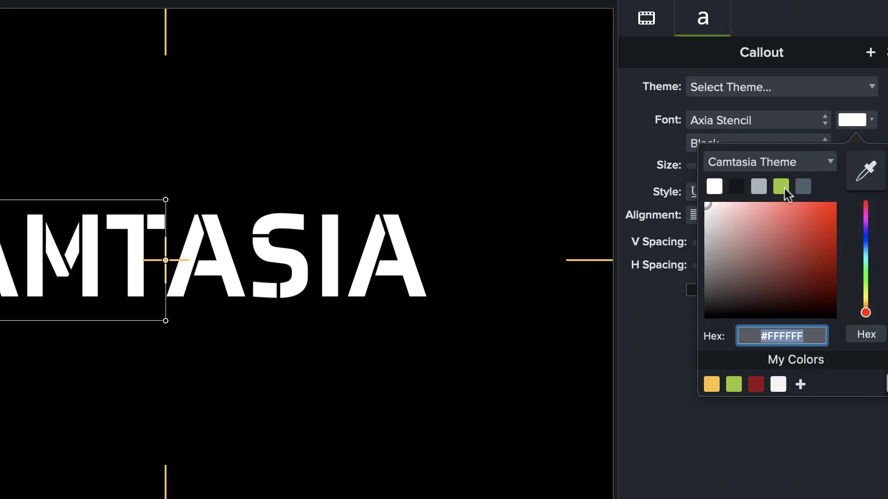
click(784, 187)
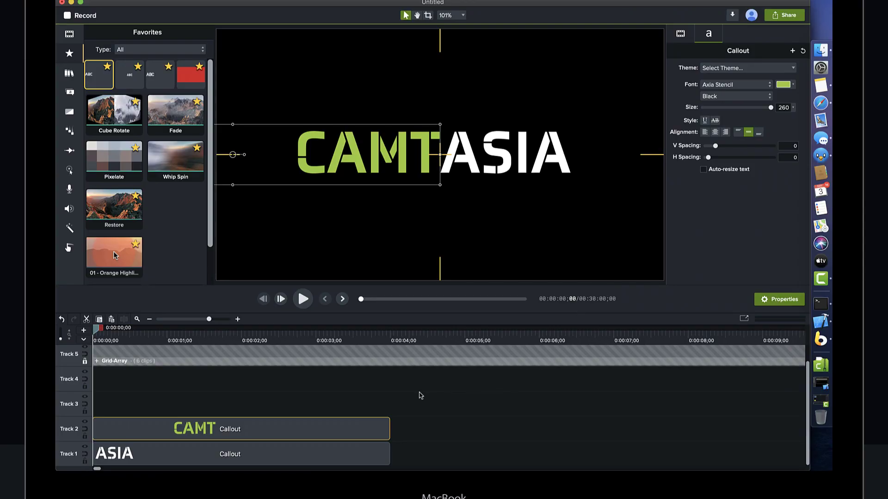
click(420, 395)
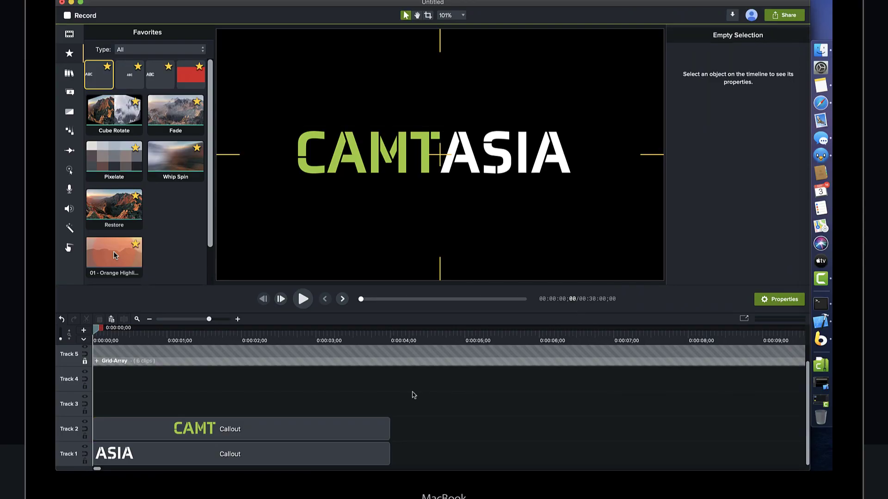
- Reselect the CAMT callout clip on the timeline and nudge it slightly left
click(218, 429)
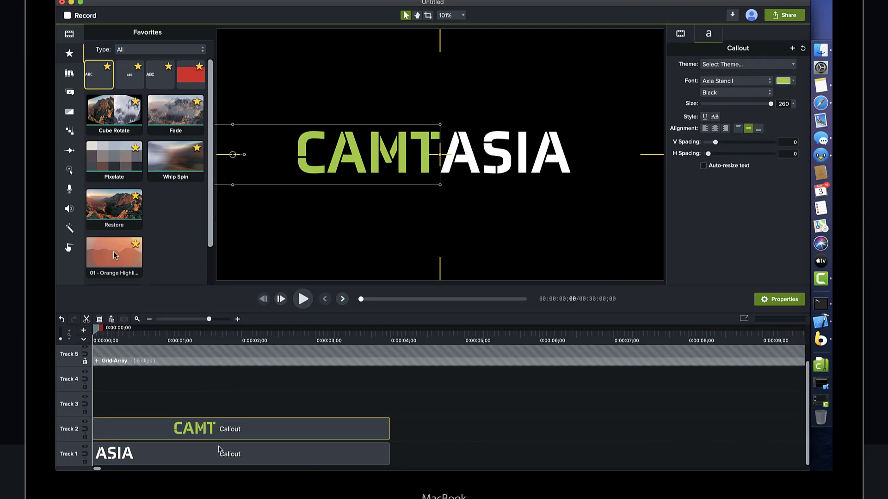
click(220, 458)
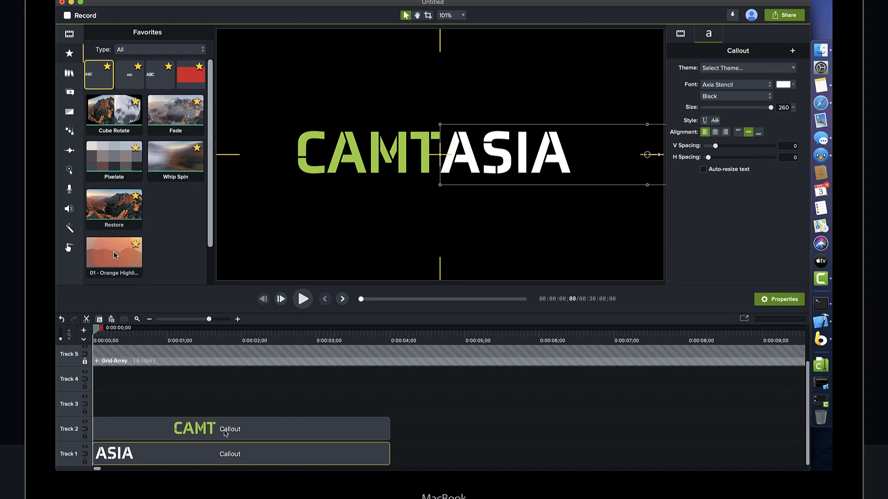
click(221, 432)
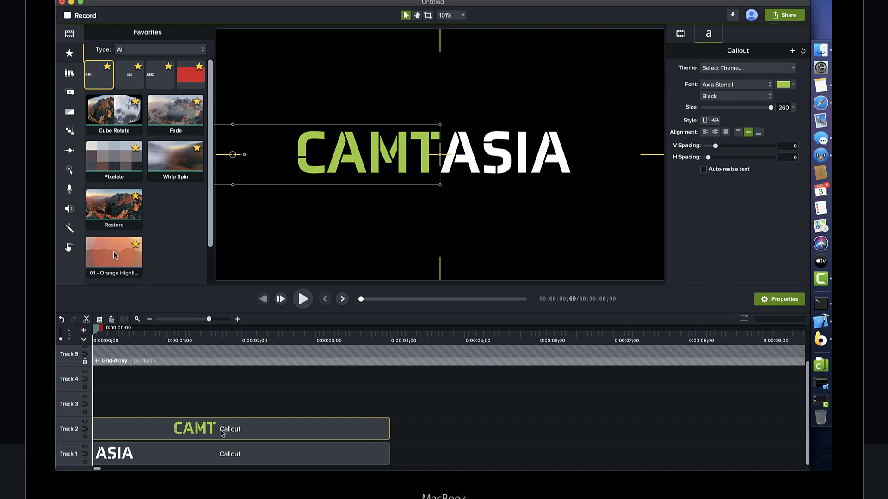
drag(223, 432, 213, 432)
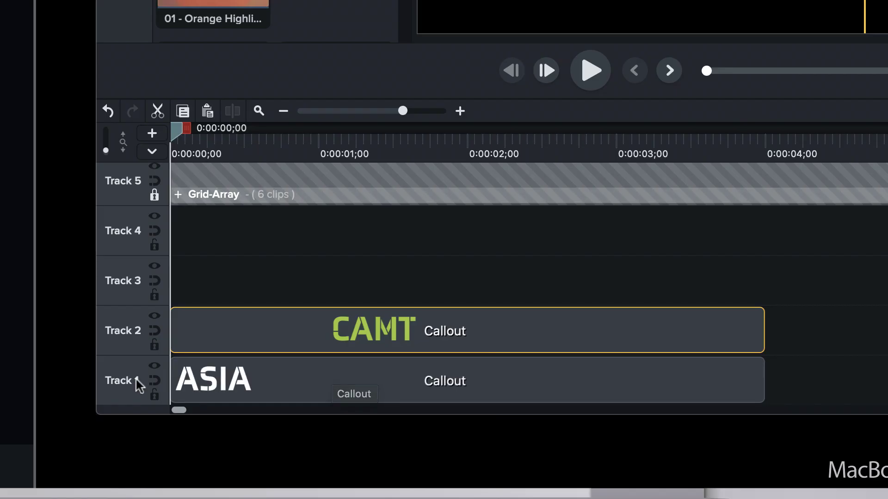
- Insert an empty track between the CAMT and ASIA callouts and paste an ASIA copy onto it
right_click(122, 379)
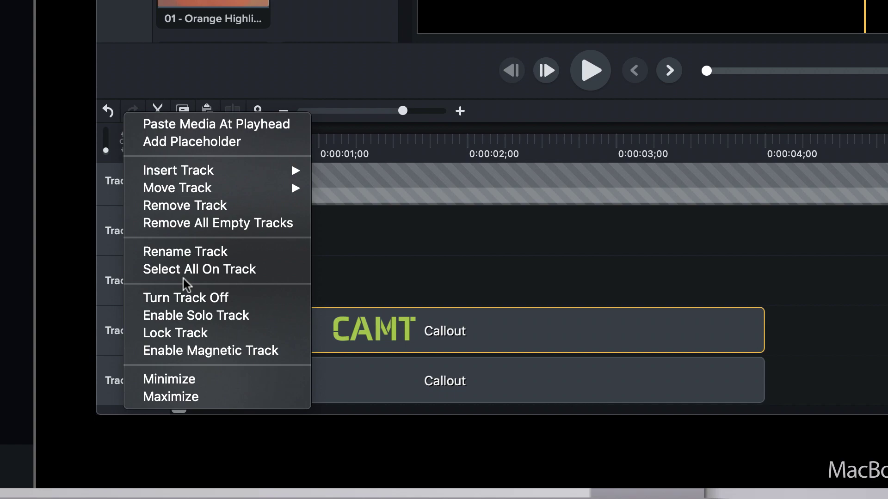
mouse_move(230, 174)
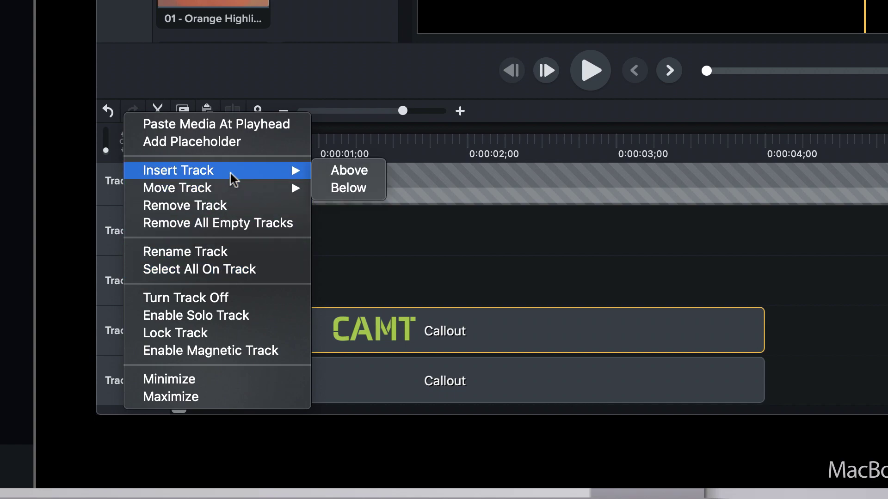
click(347, 171)
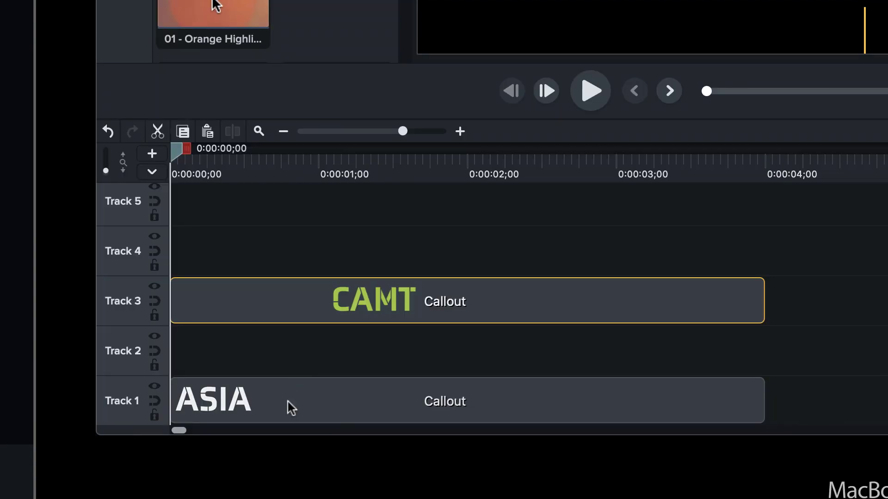
click(286, 412)
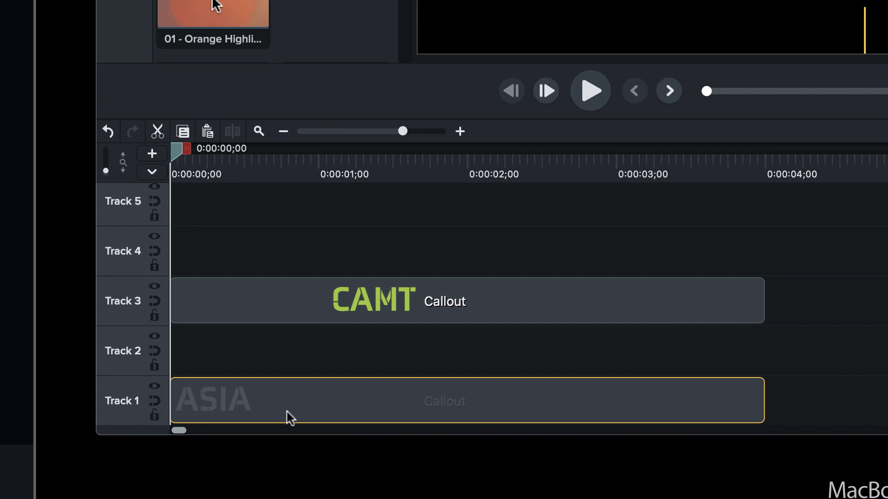
key(super+v)
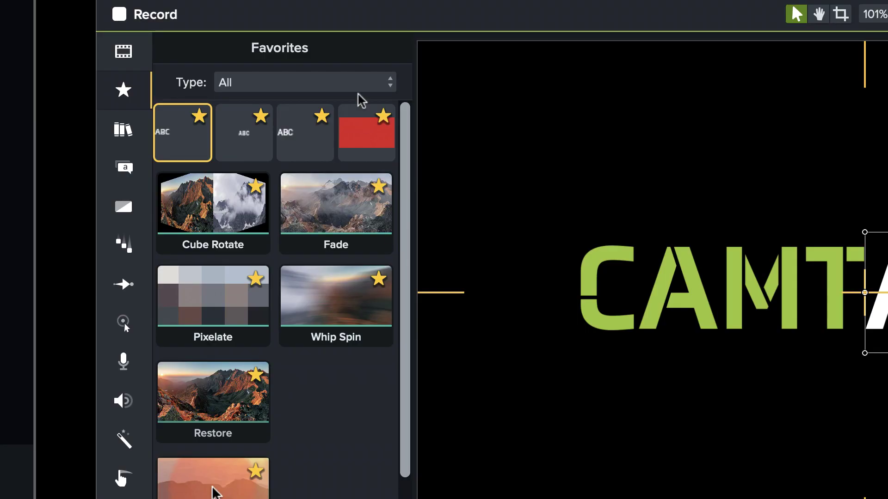
- Replace the Track 2 clip with the red rectangle favorite, then select the Track 1 ASIA callout
click(368, 142)
drag(368, 142, 273, 350)
click(297, 356)
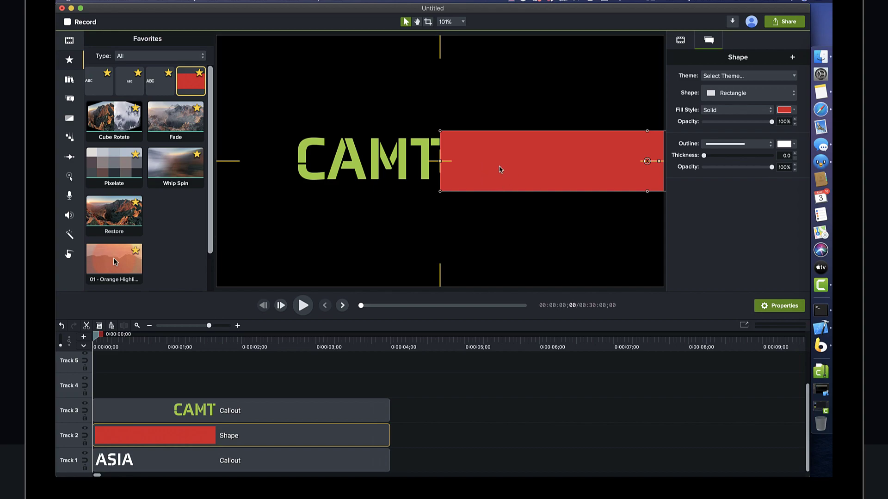
click(315, 465)
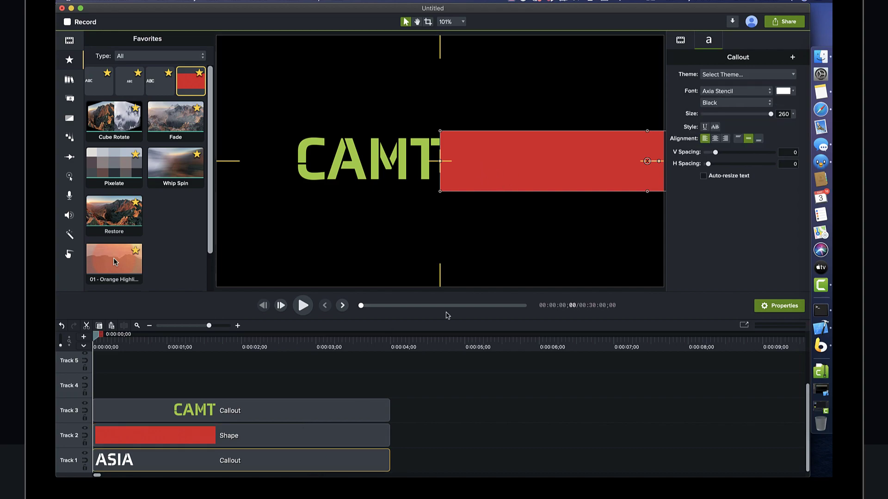
scroll(499, 161, down, 3)
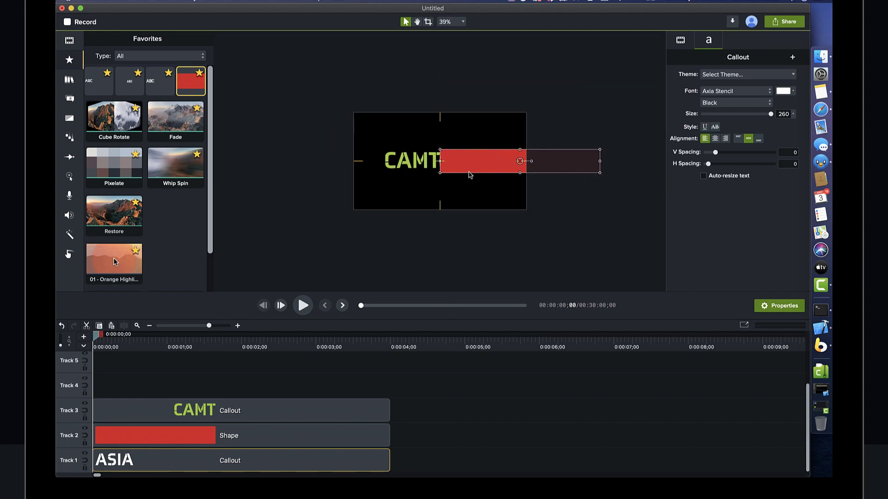
scroll(373, 409, up, 1)
scroll(360, 416, down, 1)
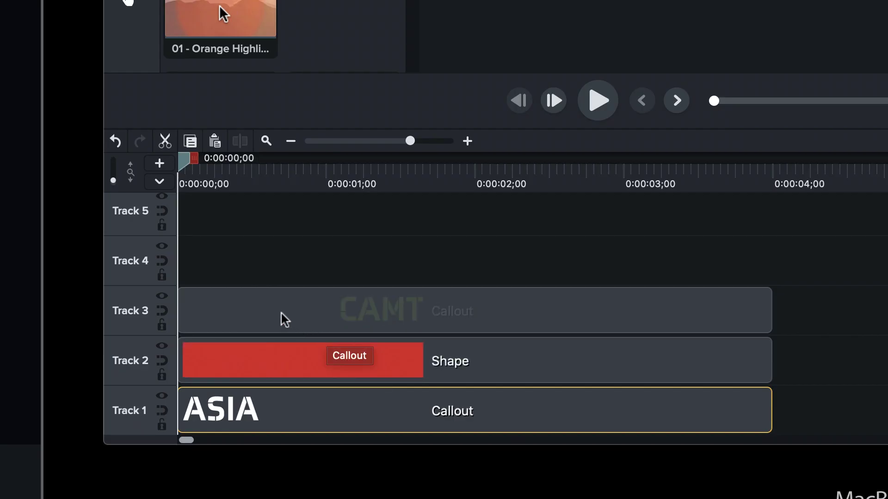
- Duplicate the CAMT callout onto Track 4 and replace the copy with the red rectangle favorite
click(281, 314)
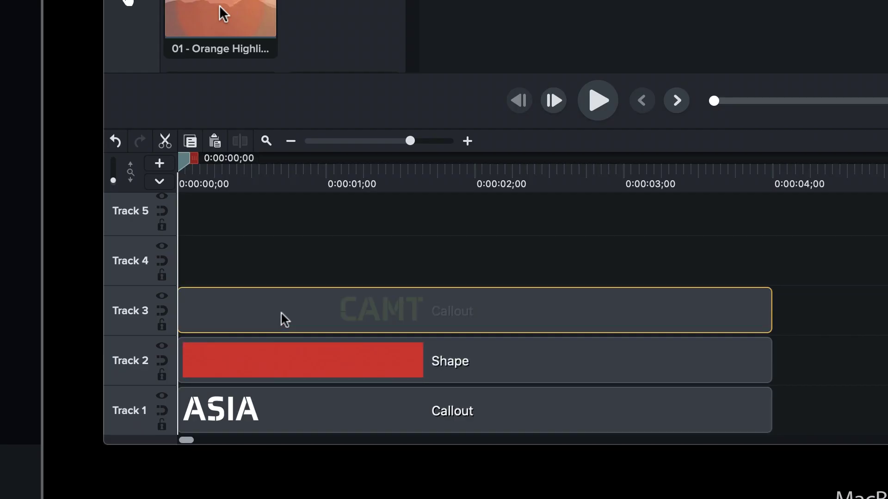
key(super+d)
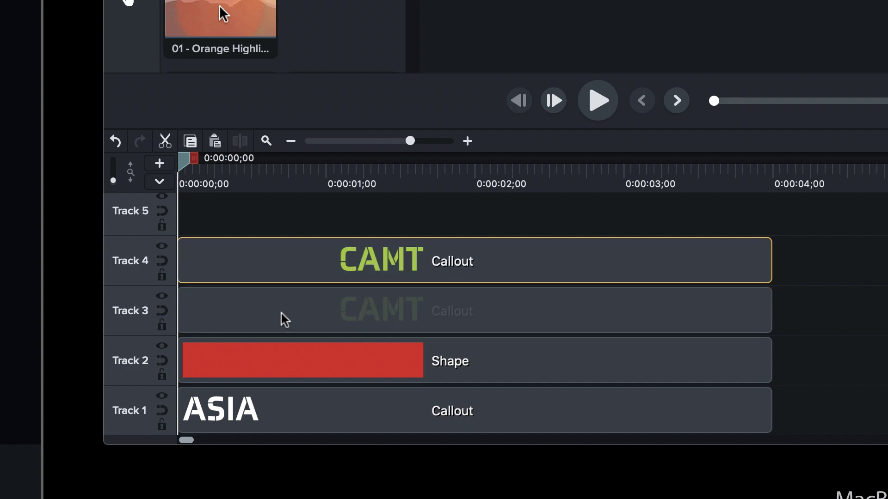
drag(224, 472, 285, 208)
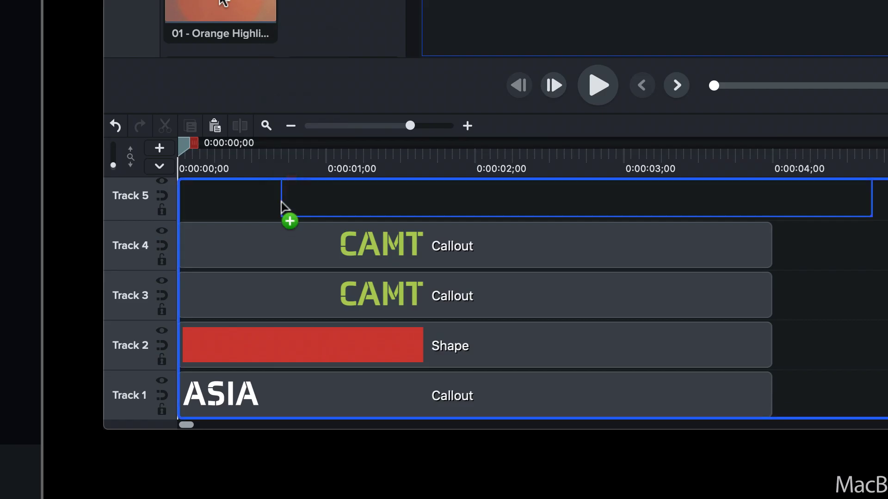
drag(282, 239, 283, 240)
click(311, 247)
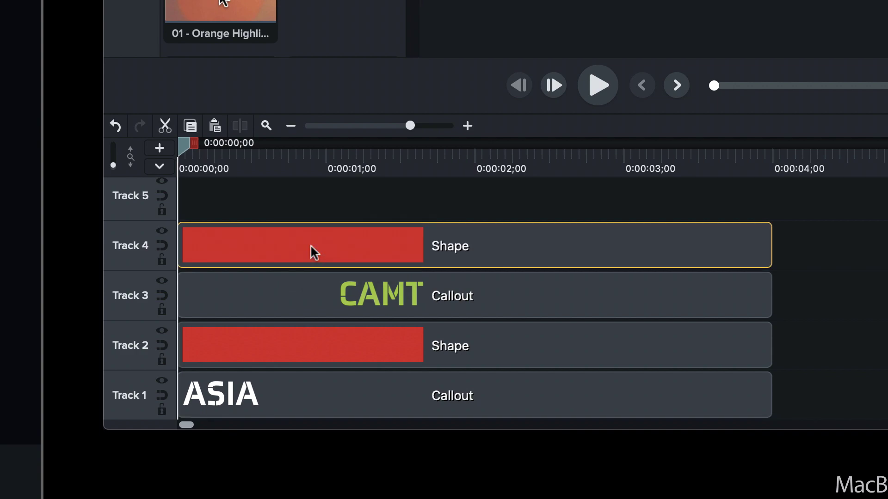
- Set Track Matte Mode to Alpha on Tracks 4 and 2
click(159, 230)
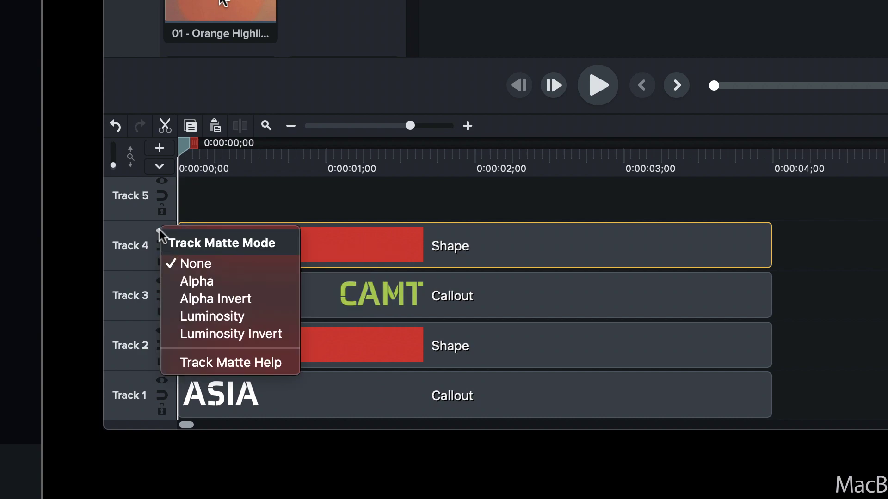
click(196, 281)
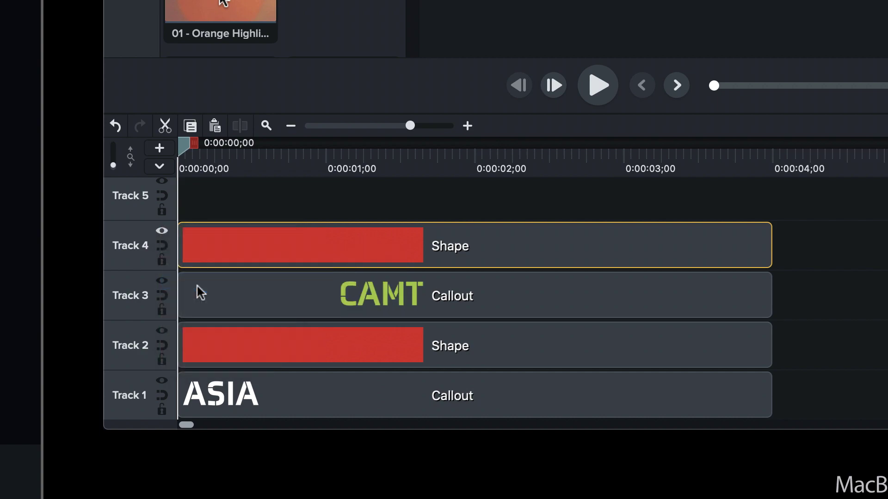
click(163, 331)
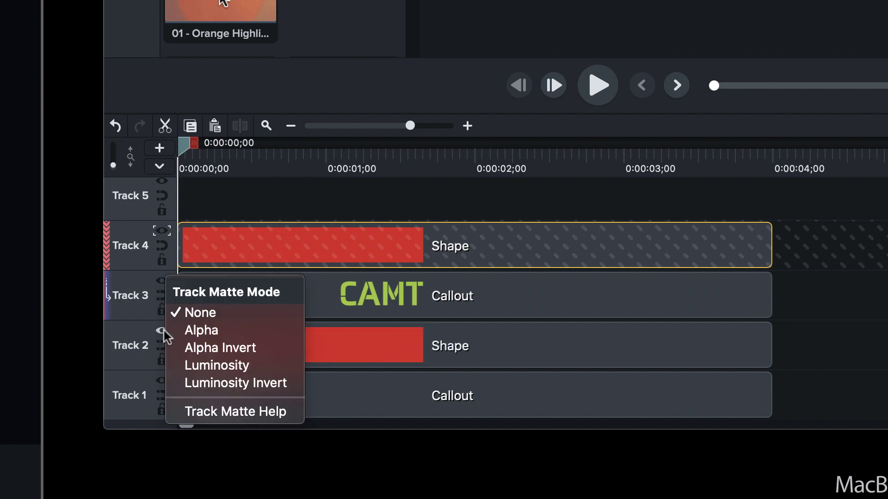
click(195, 330)
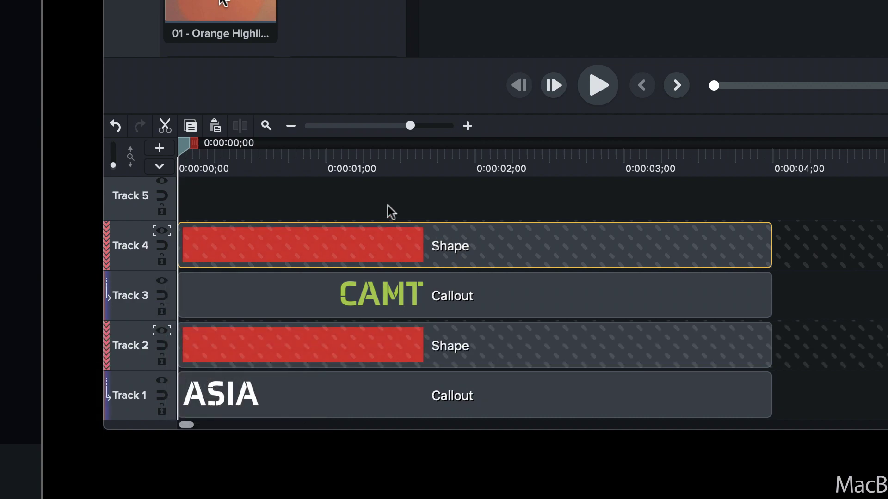
- Put the playhead at 0:00:01;00 and add an animation to both the CAMT and ASIA callouts
click(359, 169)
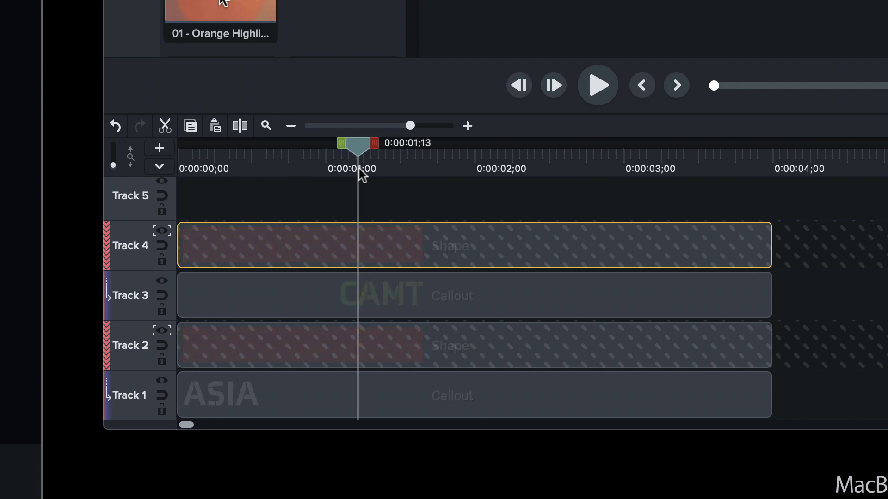
key(Left)
key(Left)
key(Left)
key(Left)
key(Left)
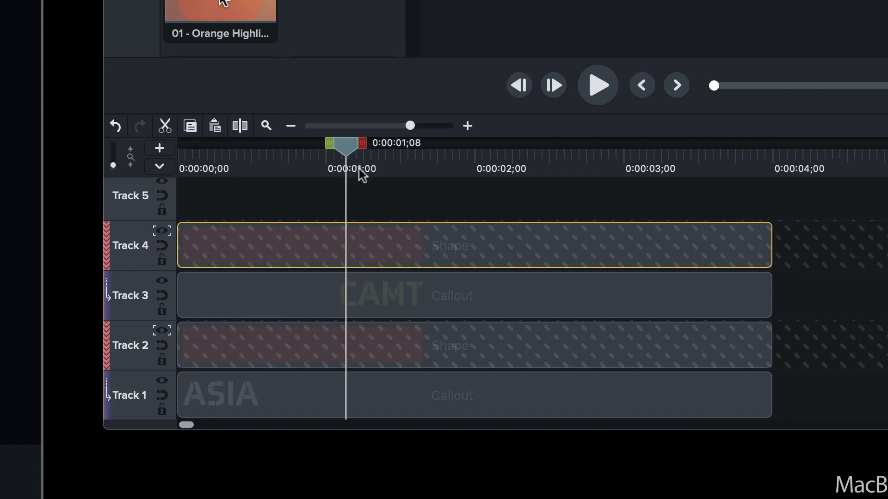
key(Left)
key(Left)
key(Left)
key(Left)
key(Left)
key(Left)
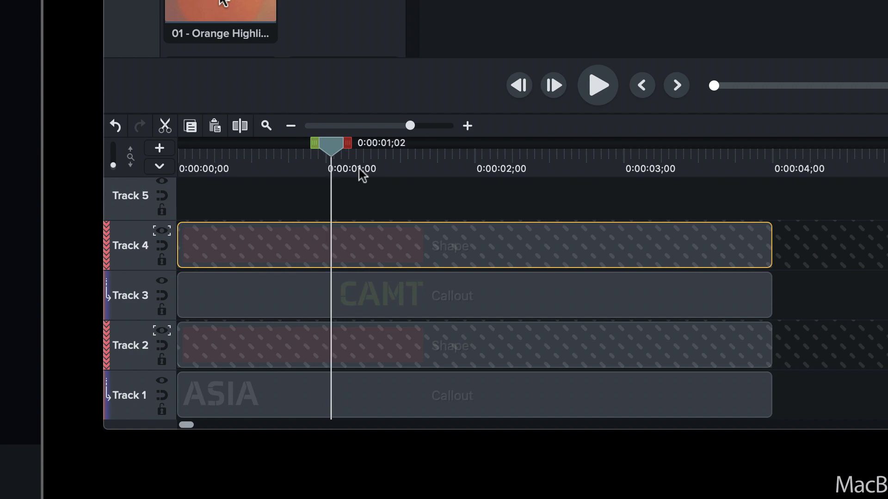
key(Left)
key(Left)
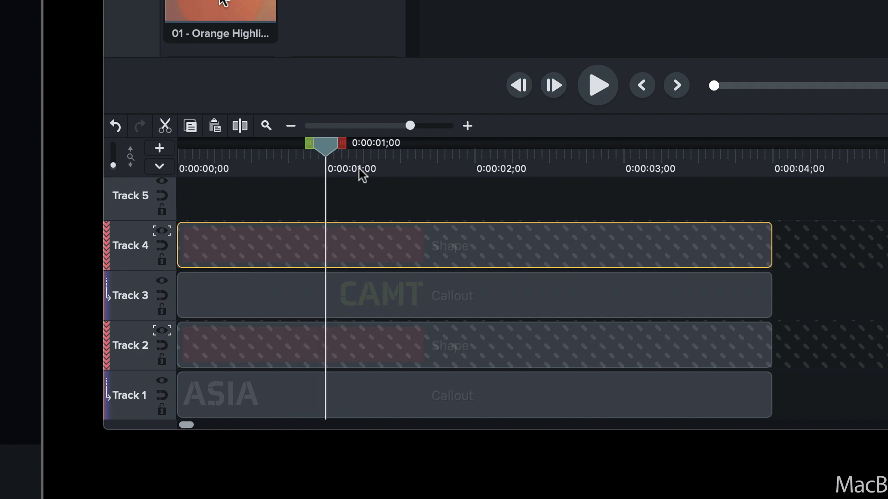
click(324, 303)
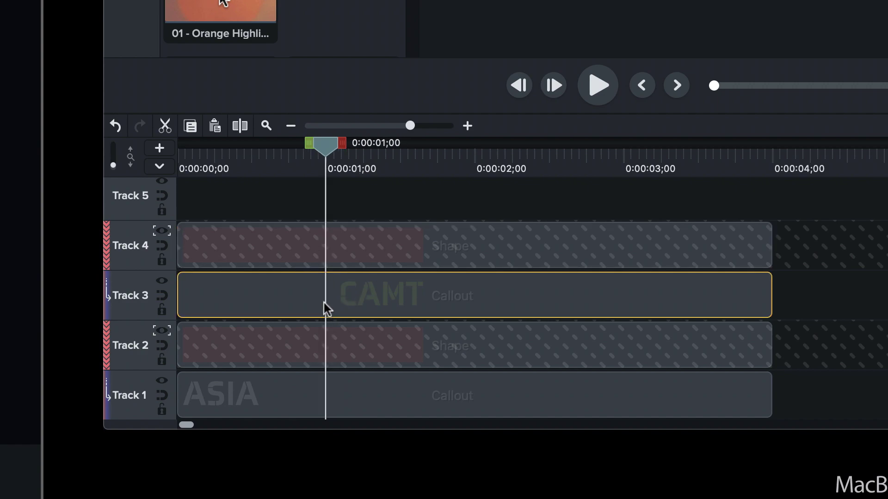
shift+click(318, 389)
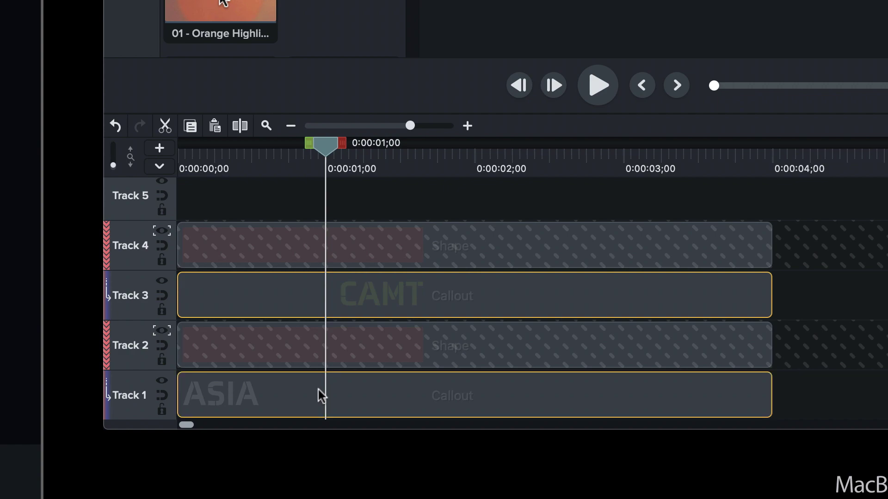
key(shift+a)
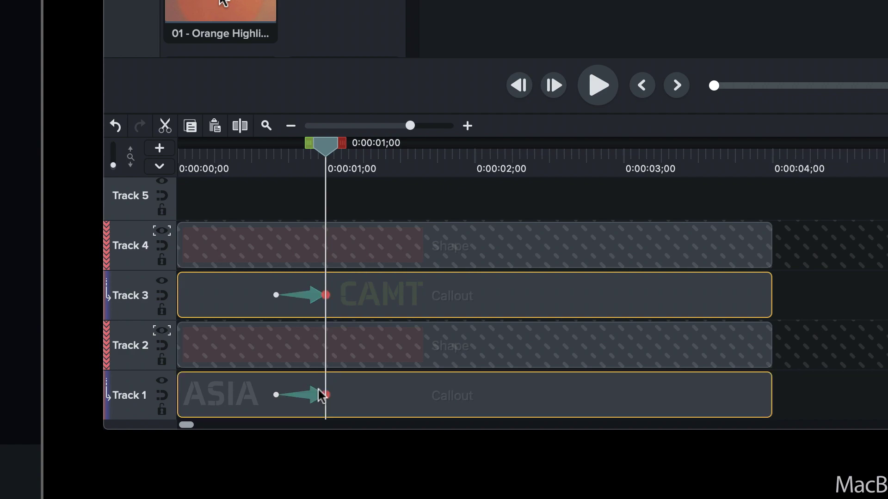
- Stretch both callout animations back so they start at 0:00:00;00
click(276, 295)
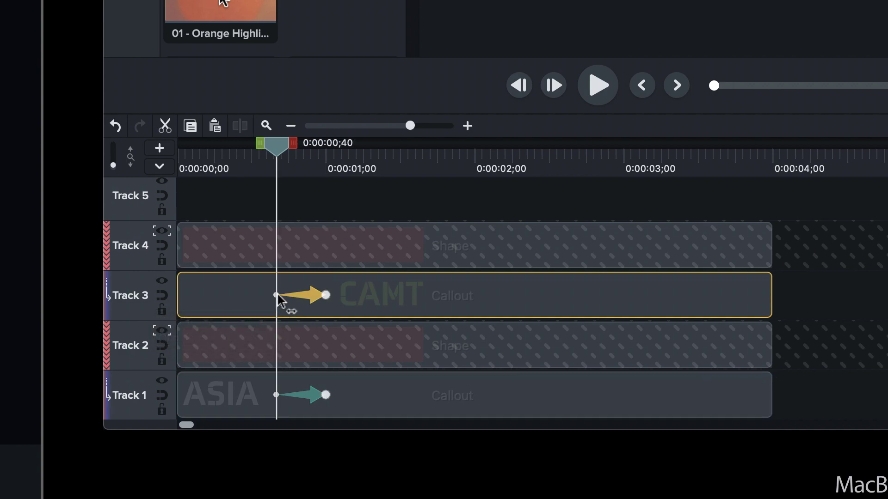
super+click(277, 395)
drag(276, 395, 182, 390)
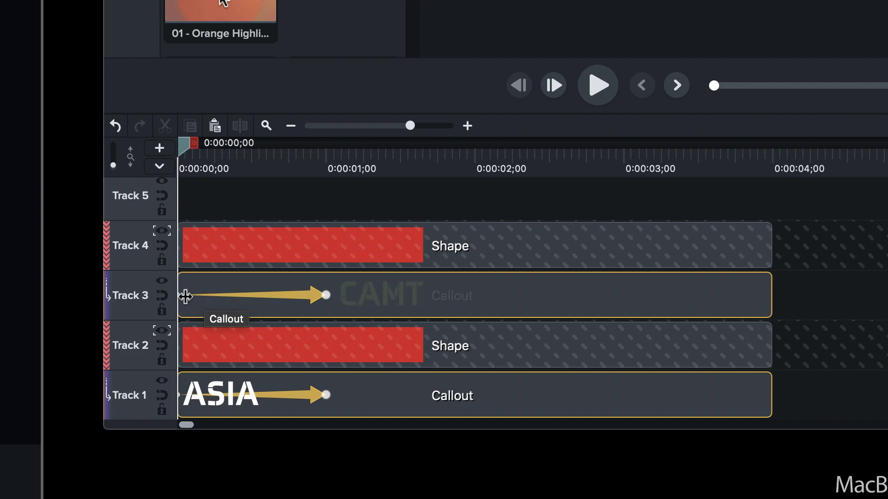
drag(179, 296, 179, 297)
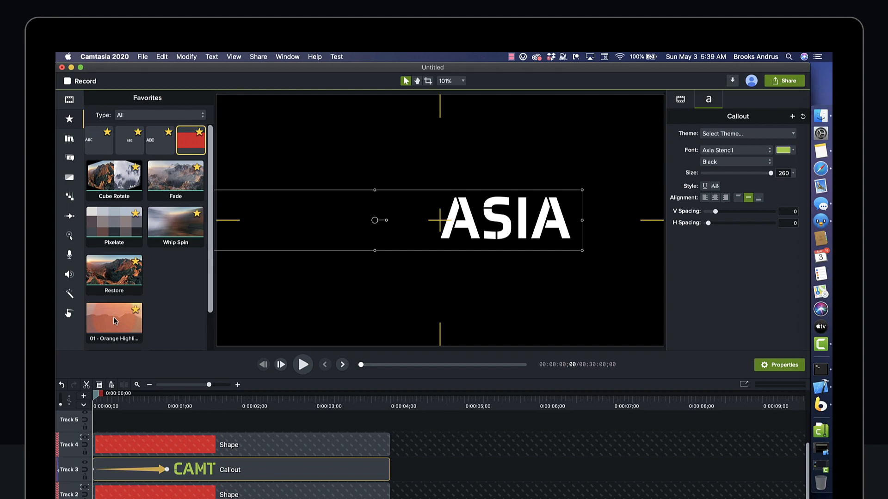
- Undo the accidental Grid-Array grouping of the ASIA callout and deselect it
key(ctrl+g)
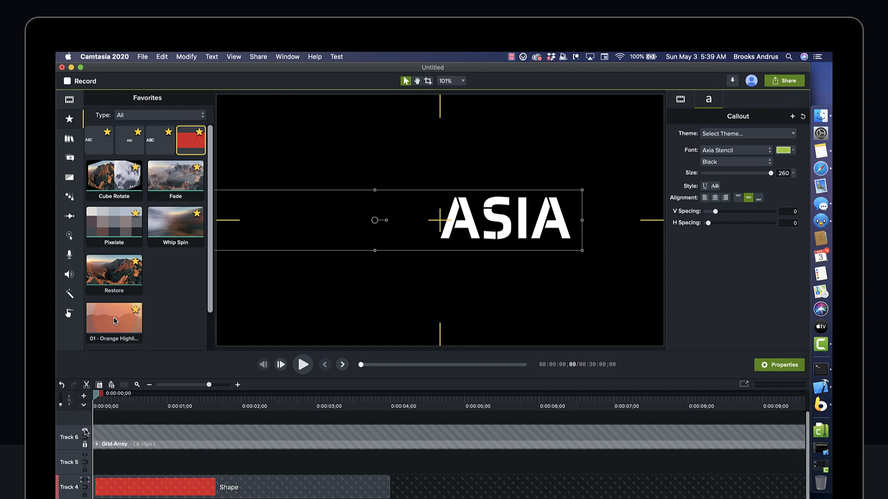
key(ctrl+z)
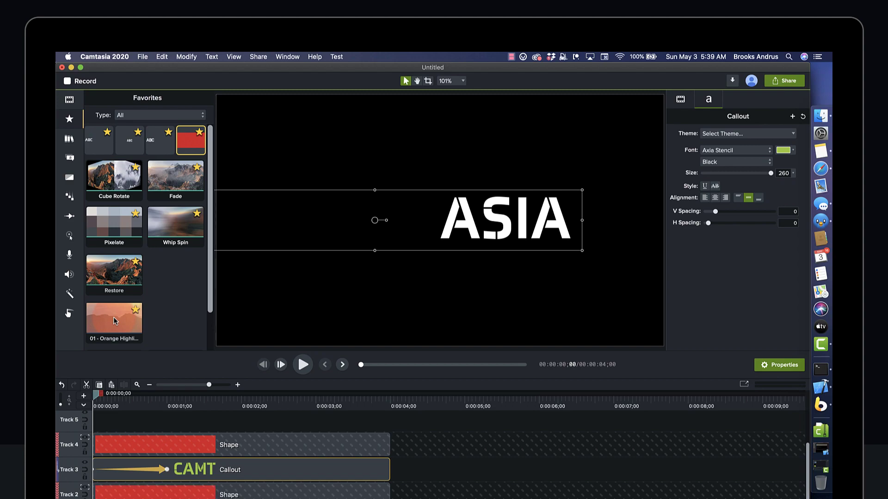
key(ctrl+z)
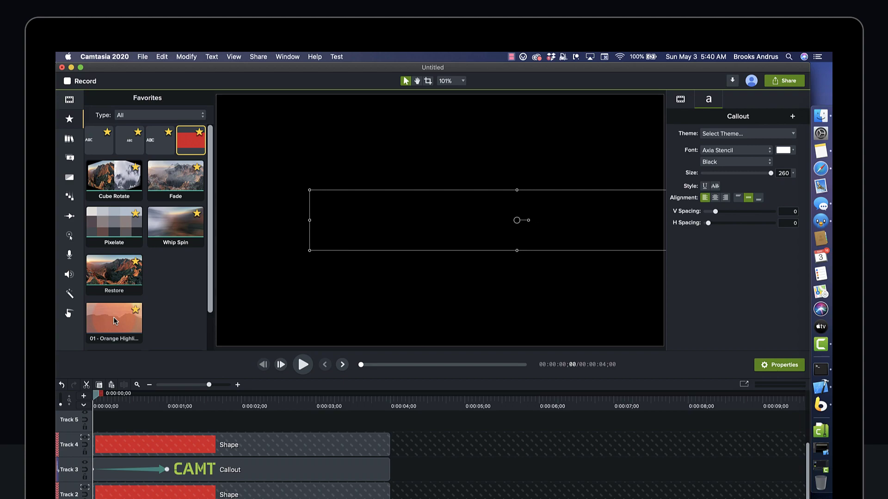
click(155, 427)
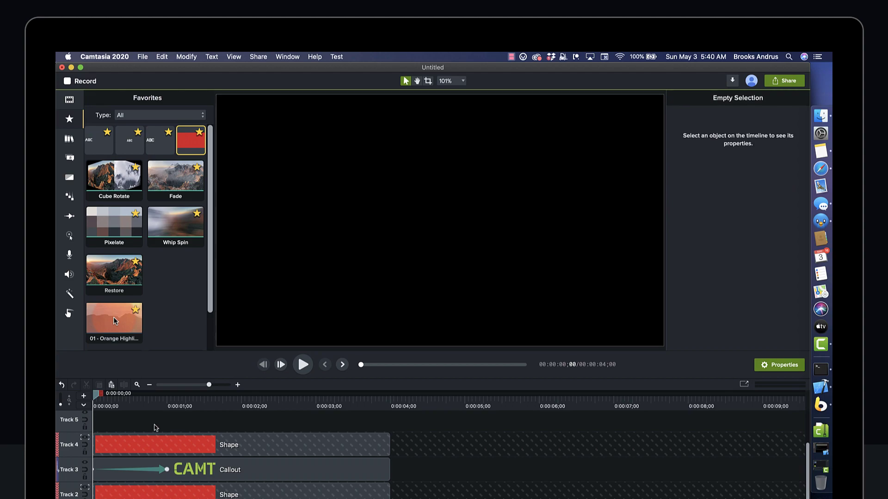
key(space)
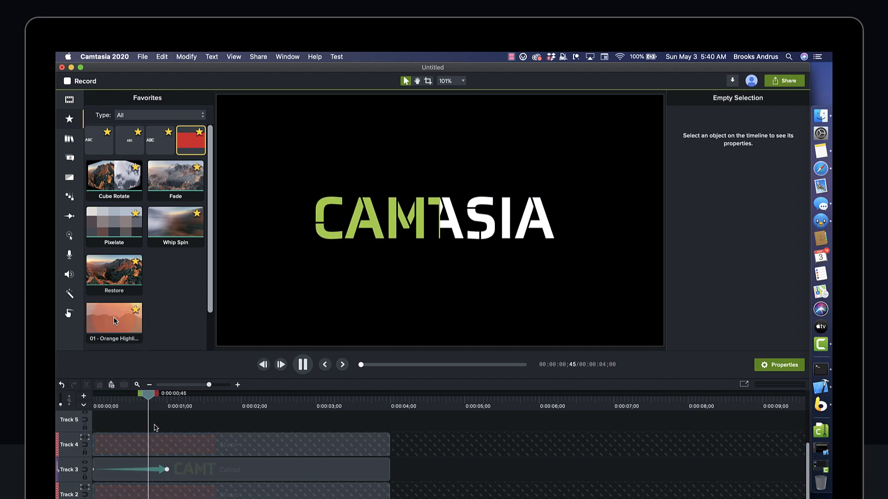
key(space)
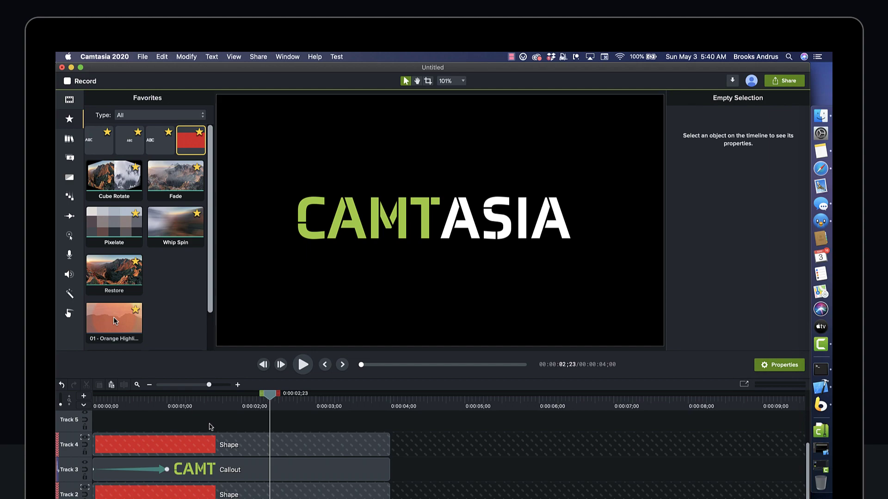
drag(269, 399, 315, 409)
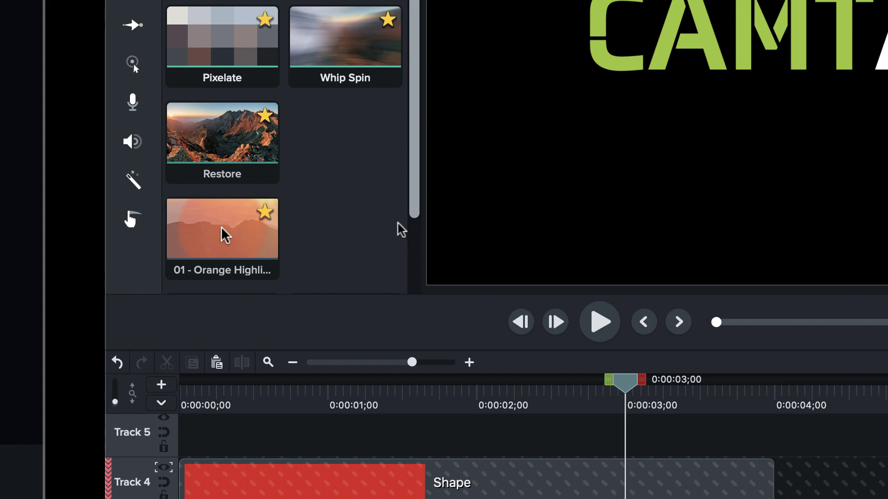
- Add the Restore transition to the ends of the CAMT and ASIA callouts
click(237, 148)
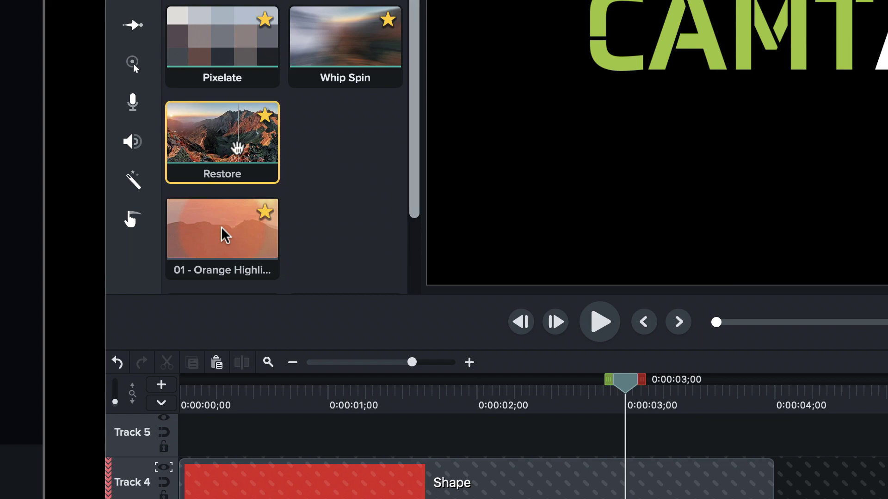
drag(237, 148, 623, 296)
click(732, 421)
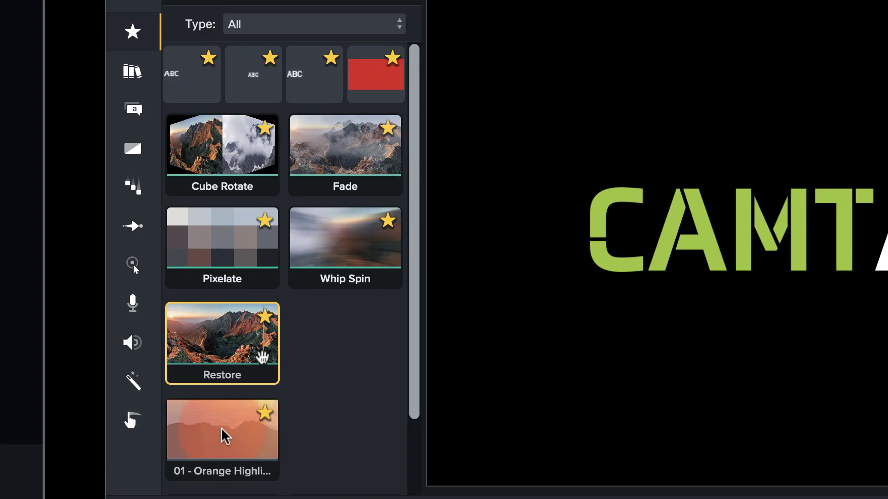
drag(267, 362, 626, 392)
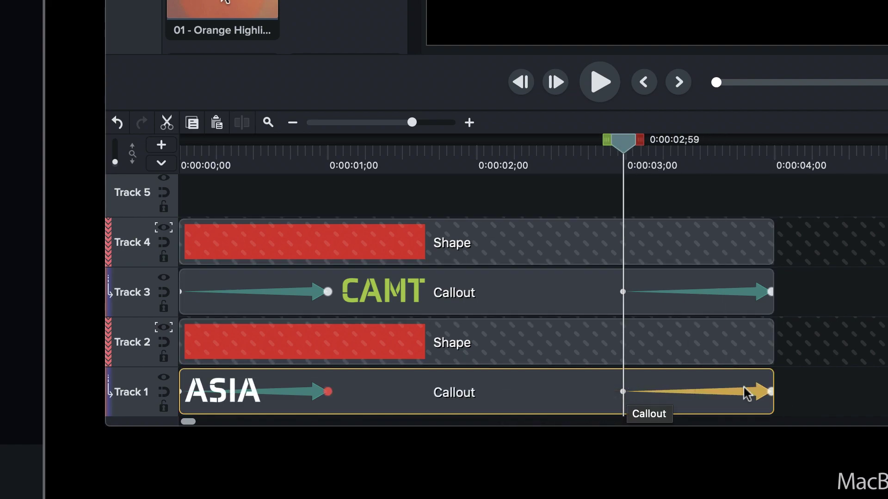
- Play the title from 0:00:02;45 to preview the outro
click(690, 172)
drag(689, 147, 592, 159)
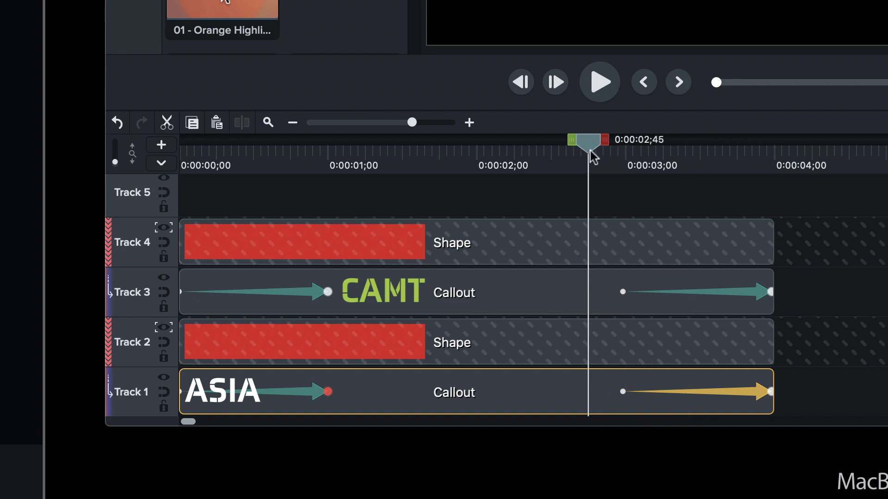
click(644, 199)
key(space)
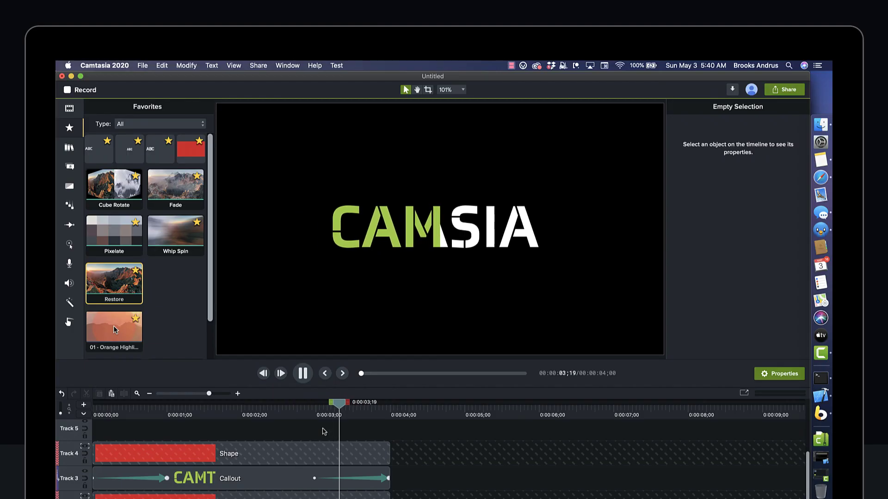
- Scrub through the outro, then marquee-select the Track 4 red shape and Track 3 CAMT callout
drag(310, 414, 150, 432)
drag(386, 432, 313, 469)
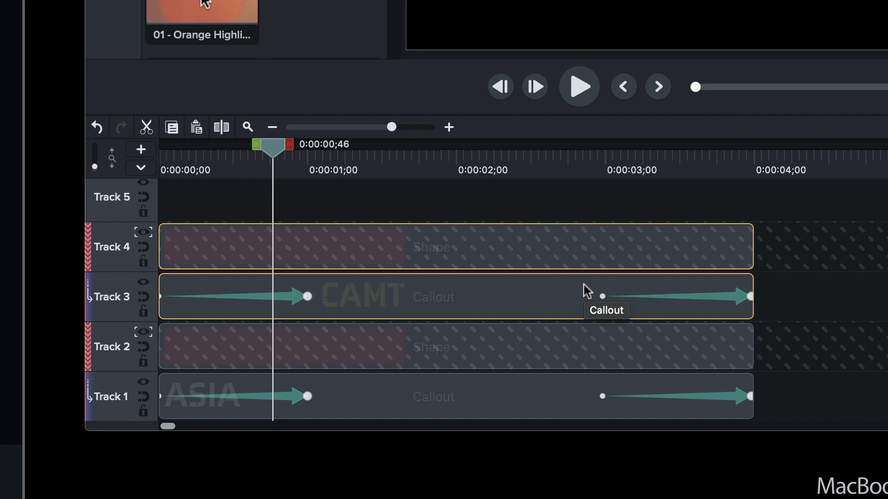
- Group the CAMT callout with its red shape and set Track 4's Track Matte Mode to None
key(super+g)
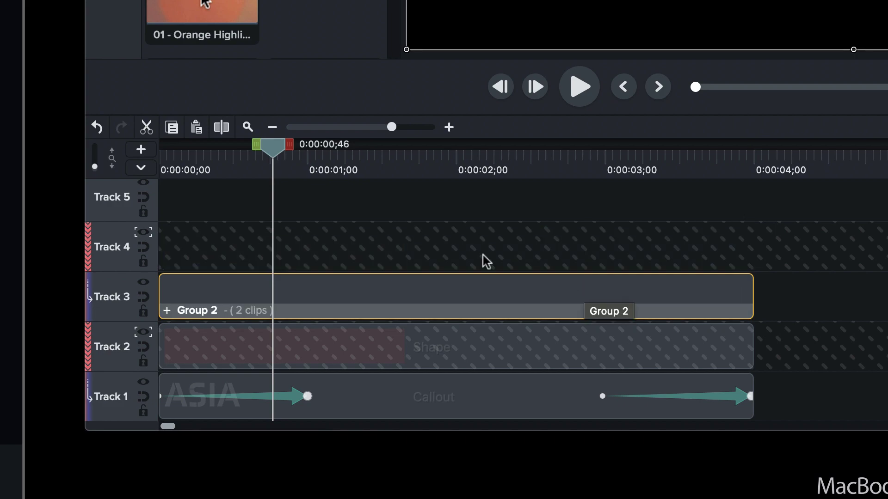
click(149, 237)
click(184, 264)
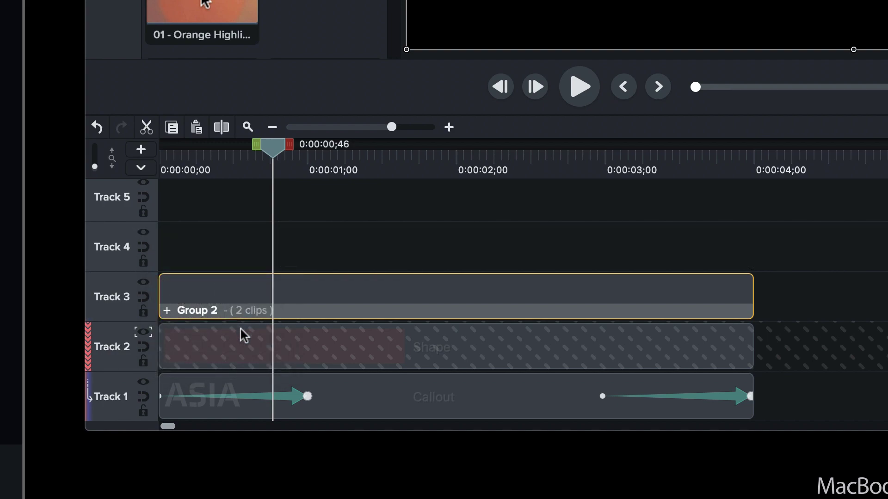
- Group the ASIA callout with its red shape into Group 3
click(791, 350)
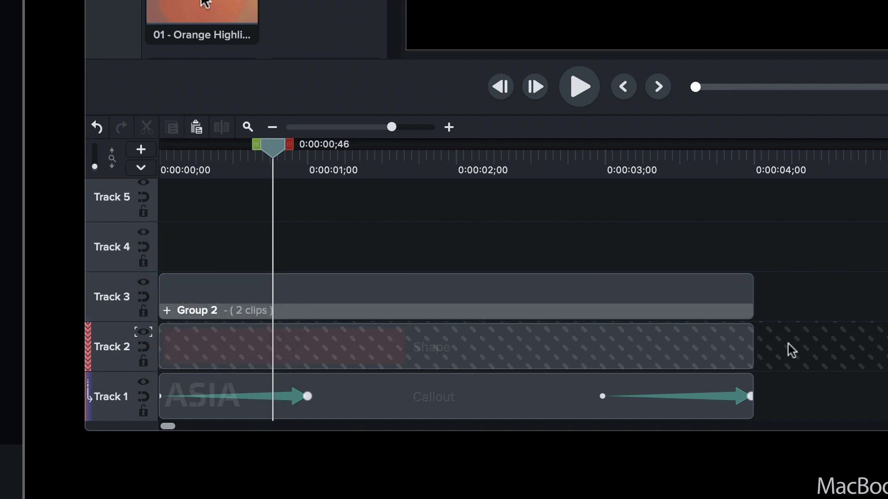
drag(788, 344, 673, 404)
key(super+g)
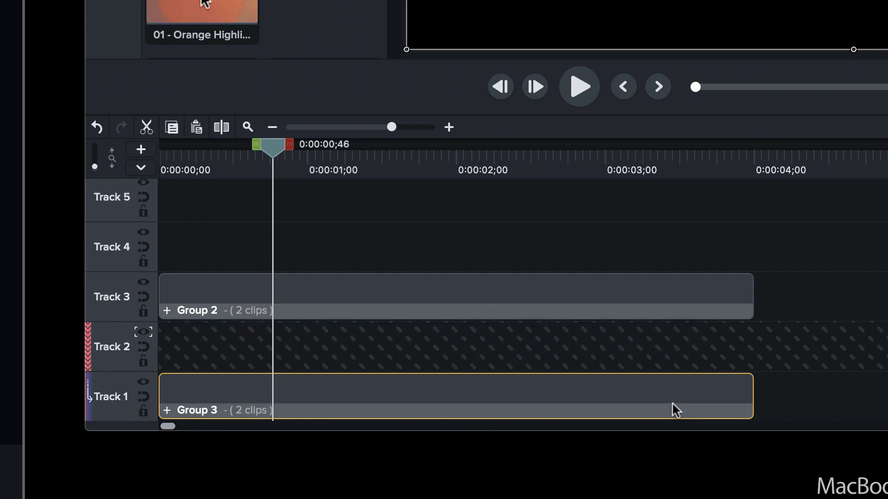
- Set Track 2's Track Matte Mode to None and move Group 2 down onto Track 2
click(143, 331)
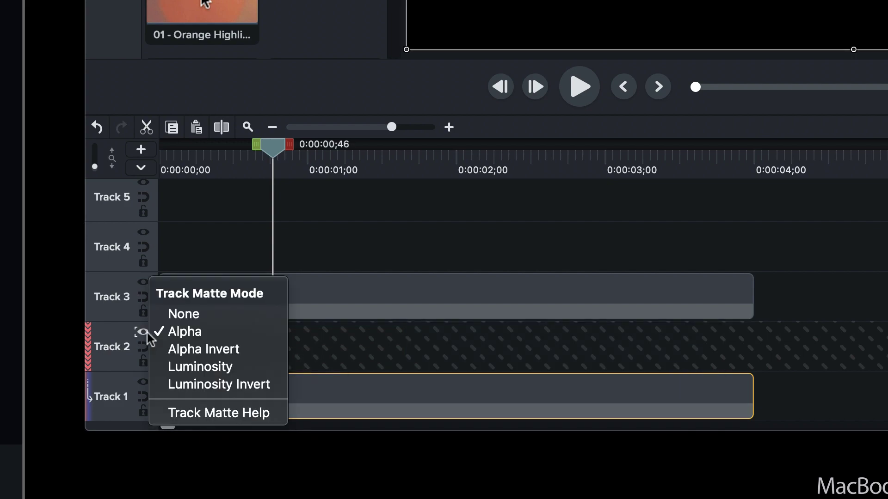
click(194, 320)
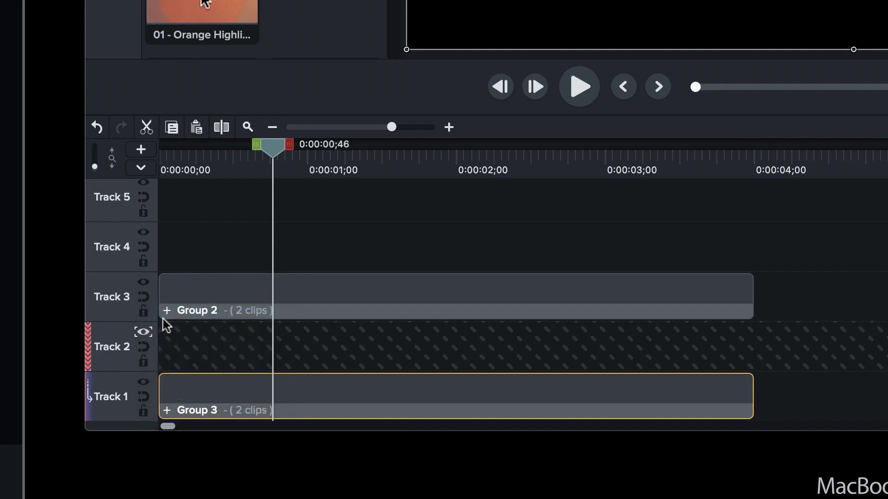
drag(105, 309, 106, 342)
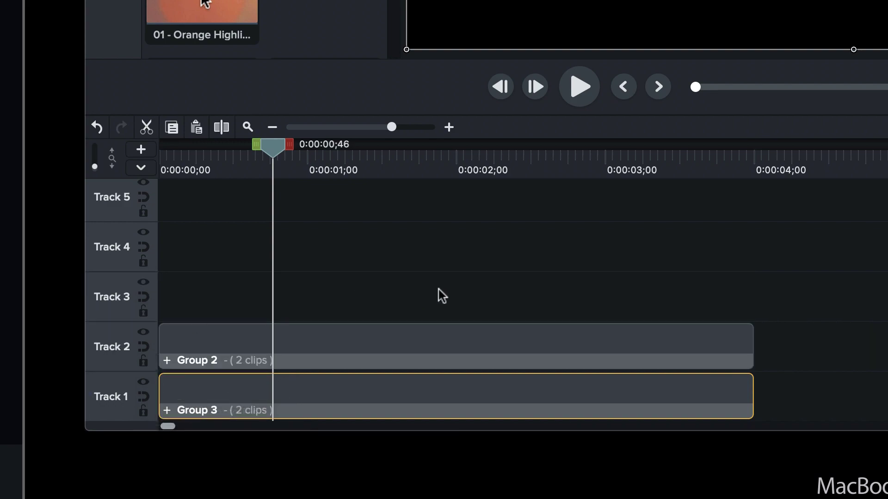
- Combine Group 2 and Group 3 into one nested group clip
click(512, 358)
shift+click(512, 389)
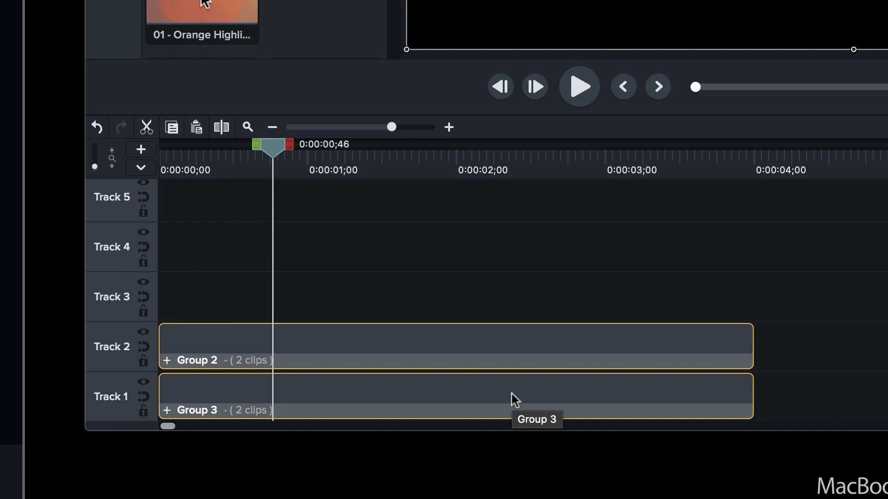
key(super+g)
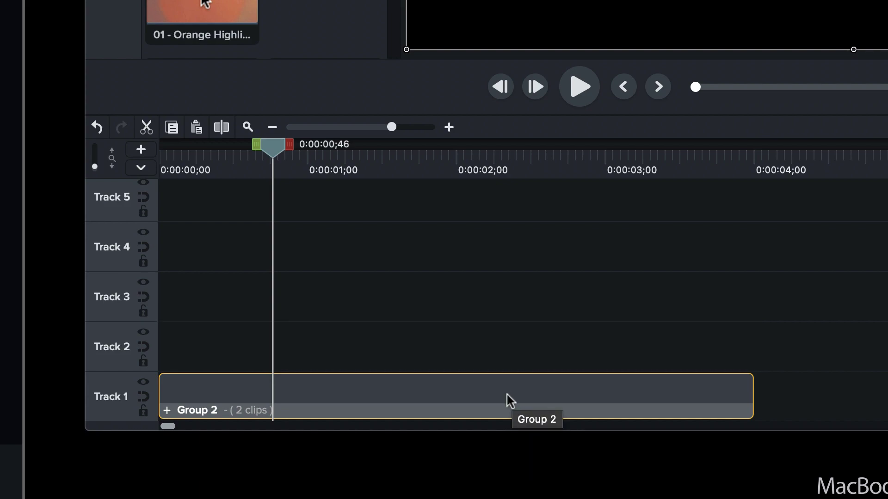
- Play the finished title animation from the start
drag(273, 146, 230, 153)
key(Home)
key(space)
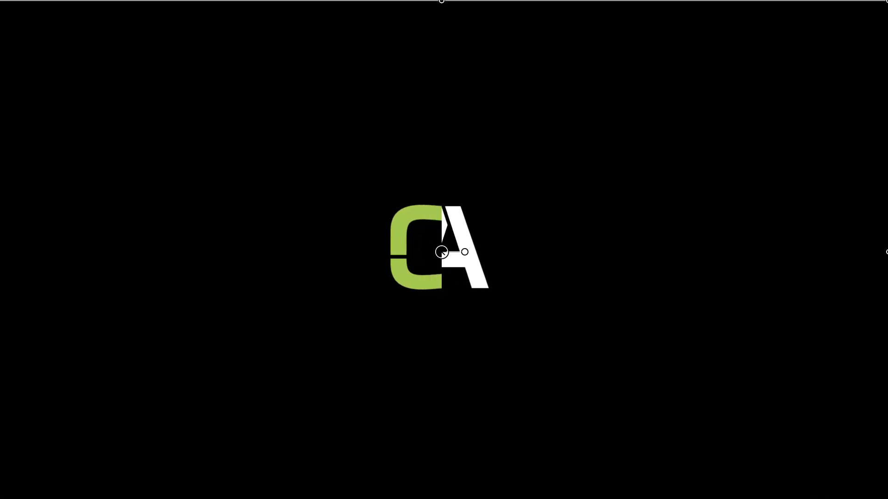